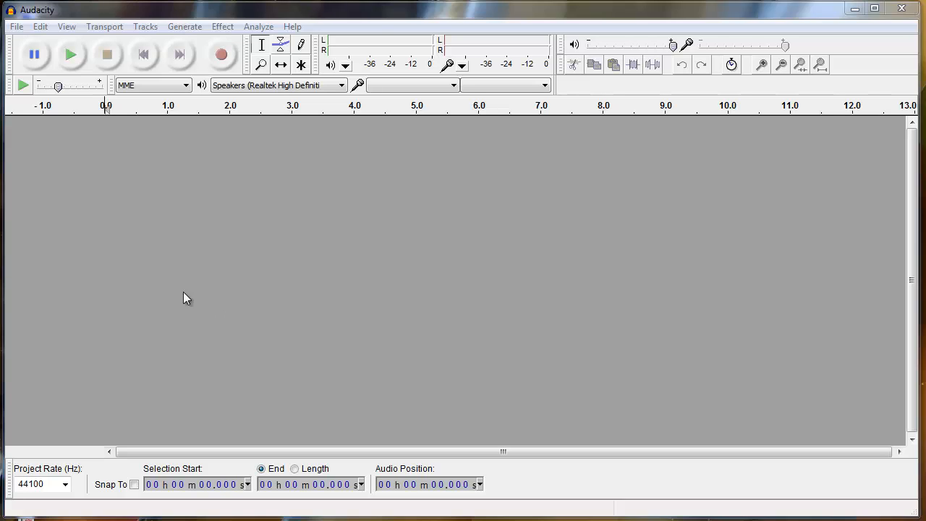
Open VN620015.wav from the Fair Audio folder, importing it as a copy of the file before editing.
click(16, 27)
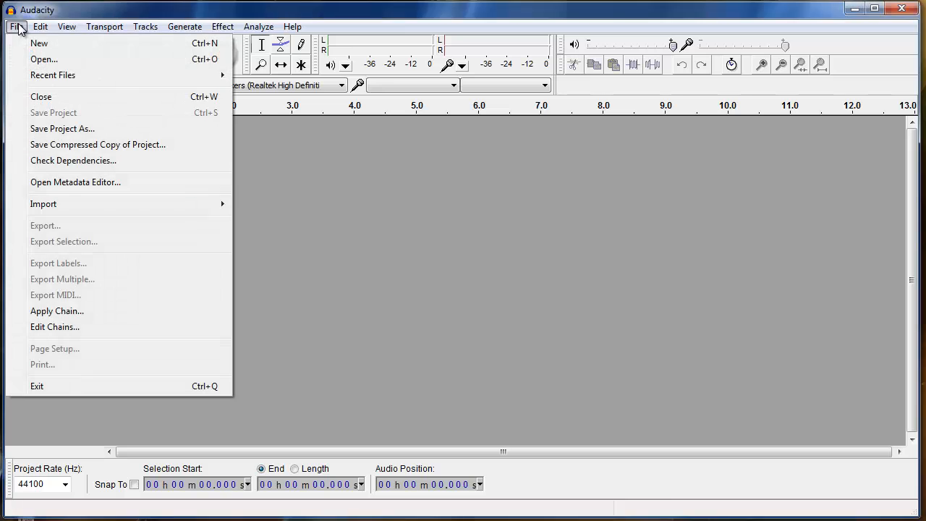
click(34, 60)
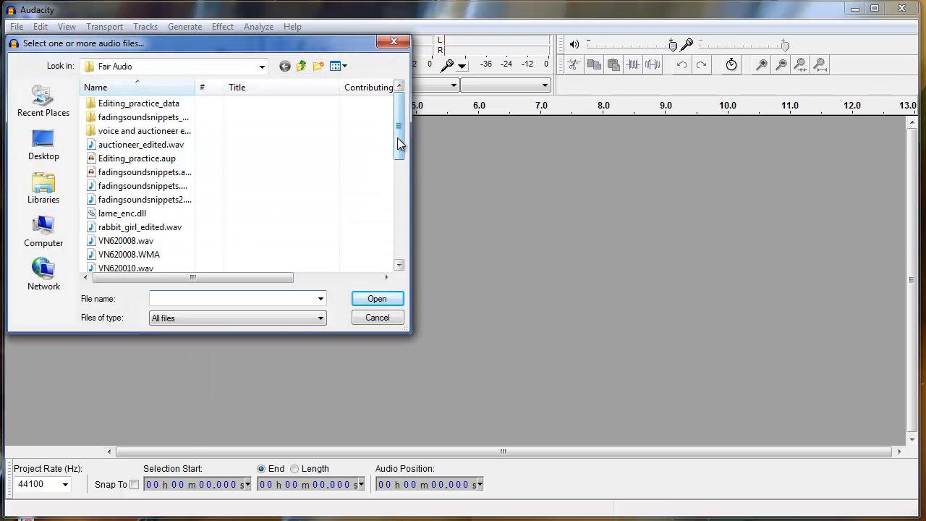
drag(397, 138, 400, 228)
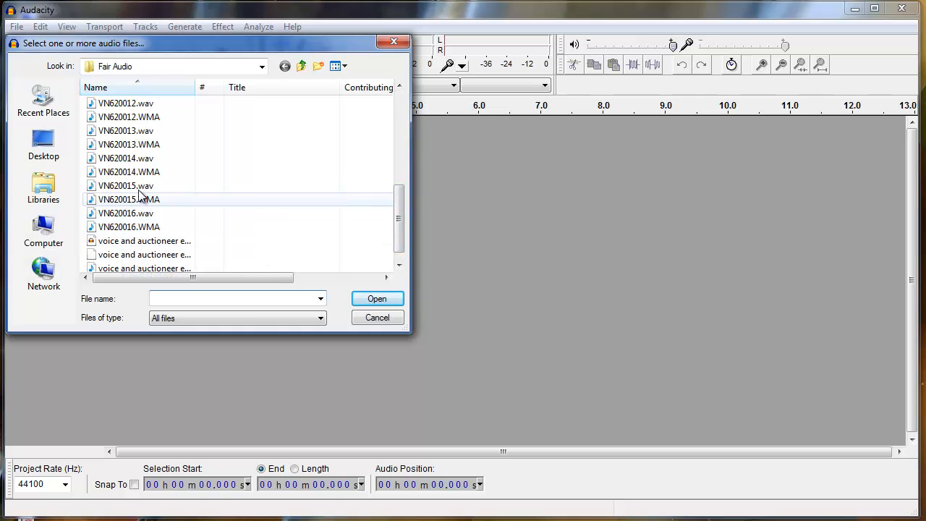
double_click(139, 187)
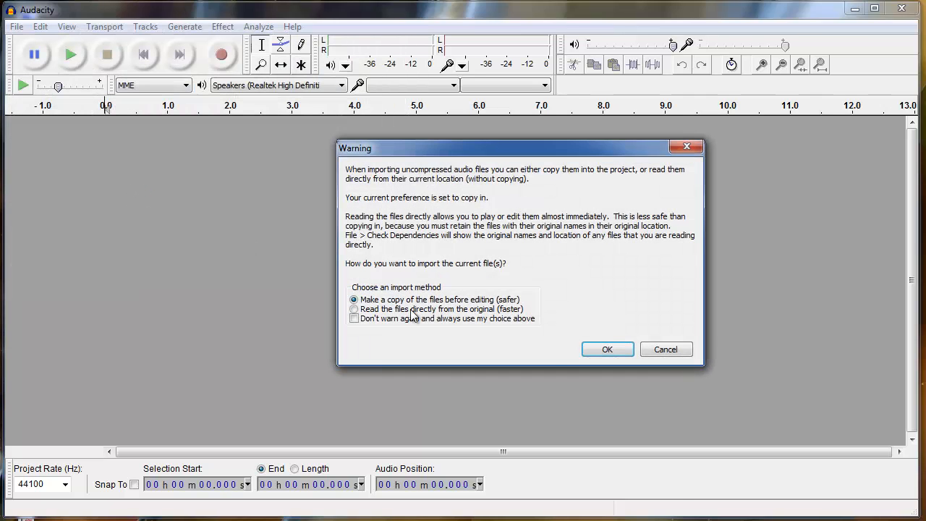
click(606, 349)
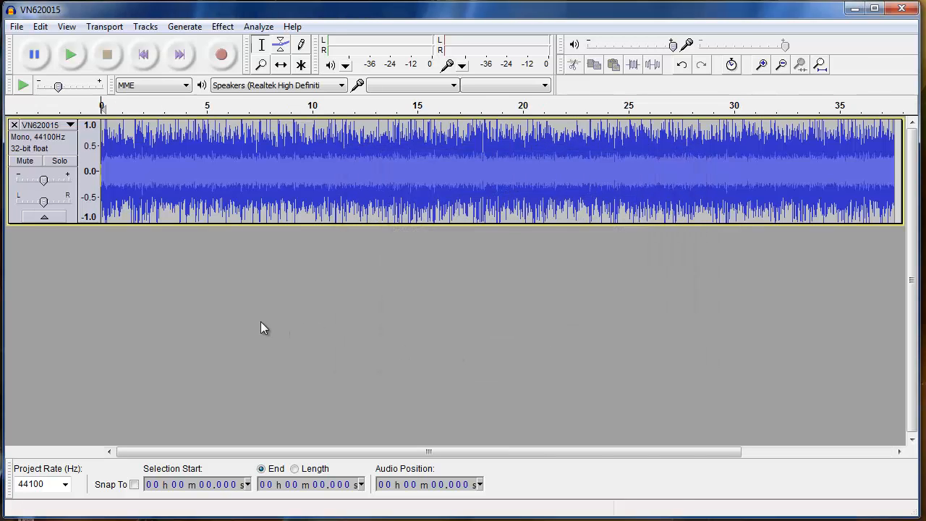
Play the VN620015 track from the start, from about 5.8 s and from about 9 s to find where the usable audio begins.
key(space)
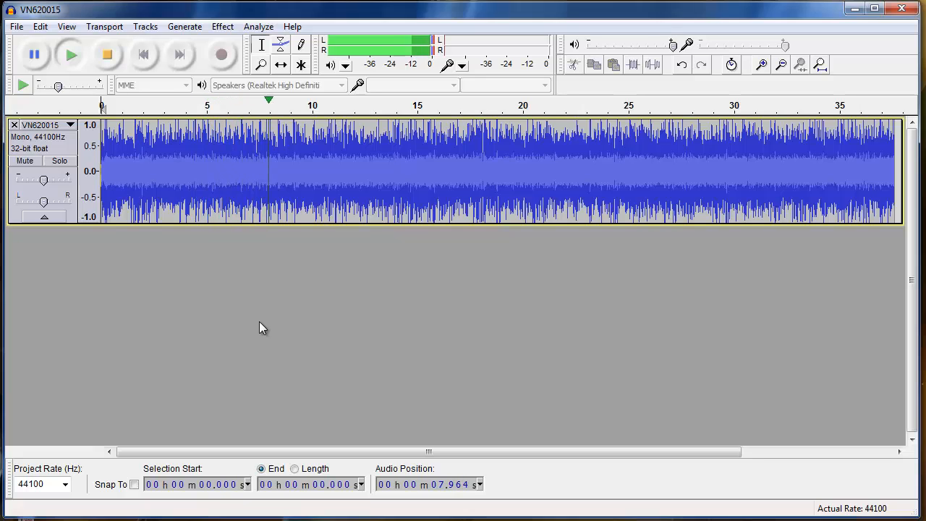
key(space)
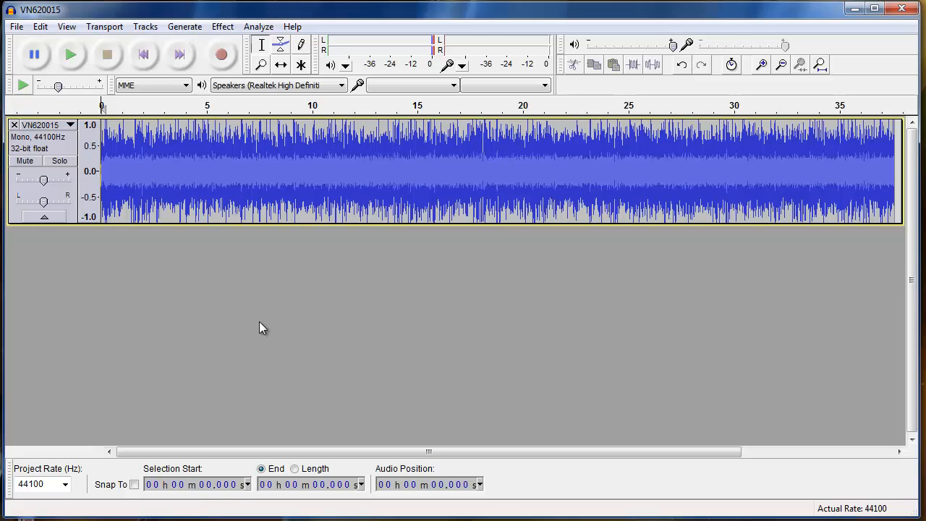
click(225, 133)
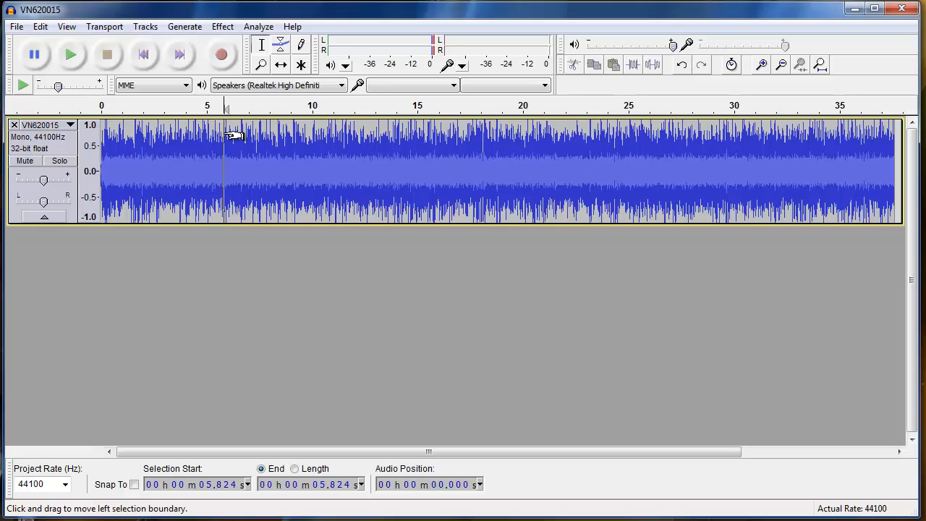
key(space)
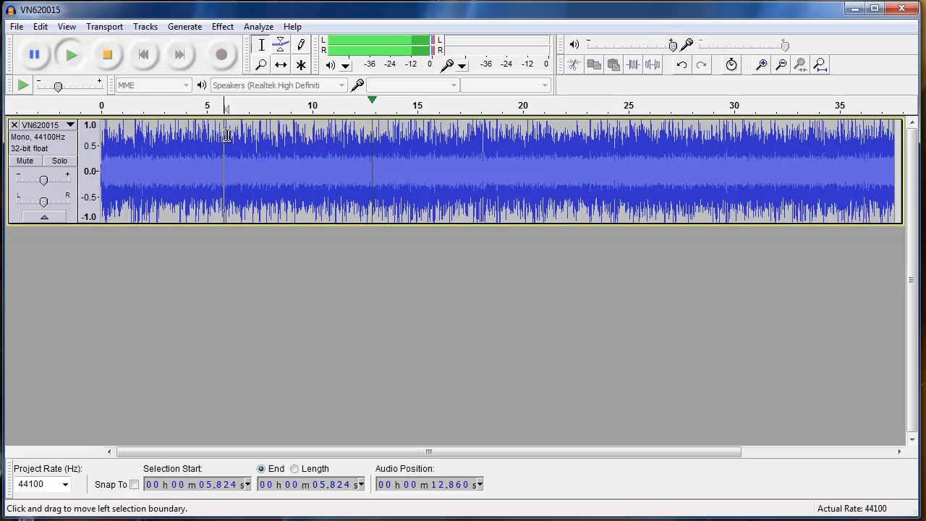
key(space)
click(292, 130)
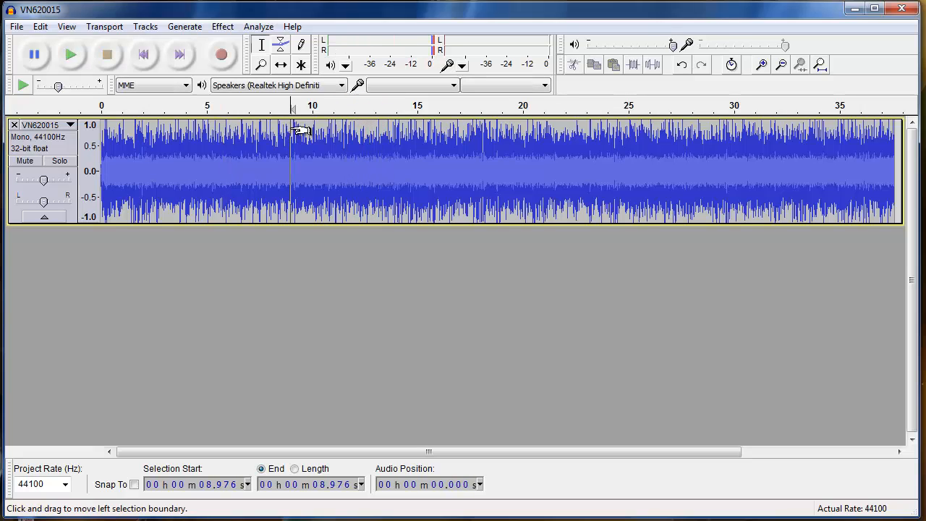
key(space)
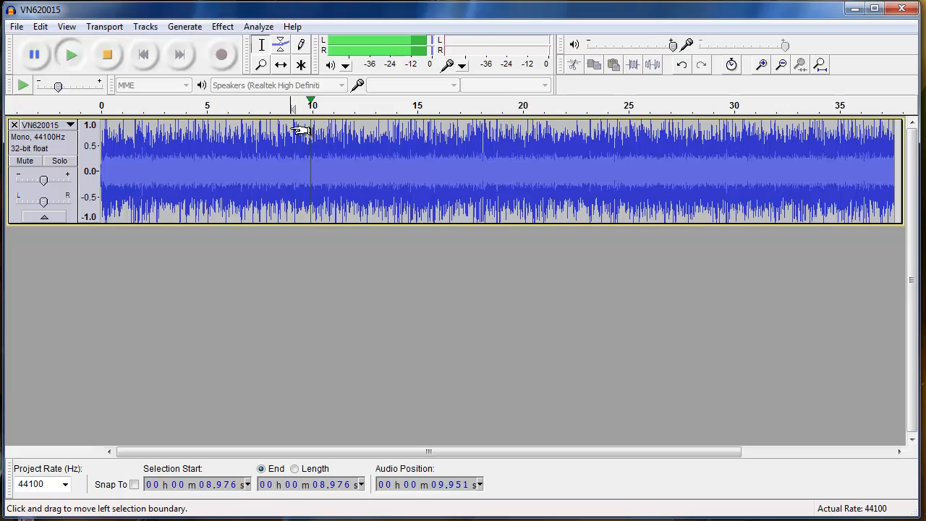
key(space)
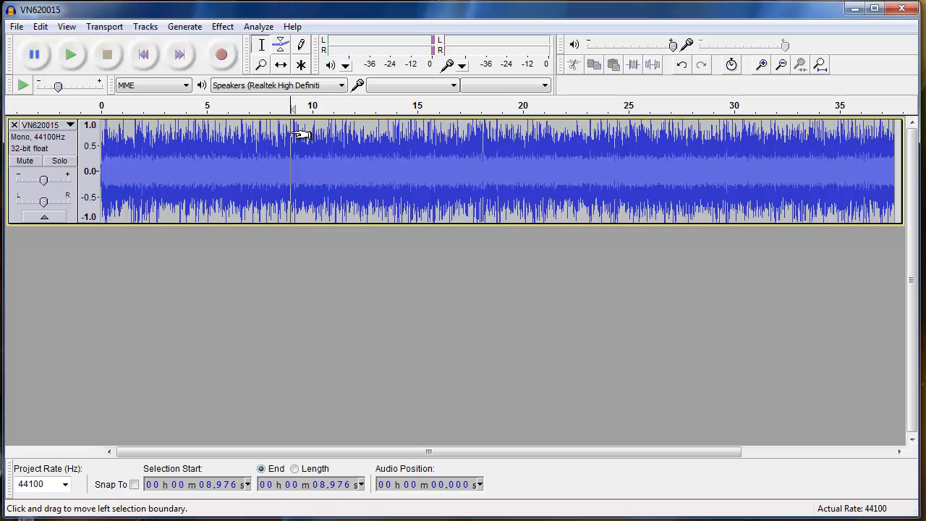
Copy the audio from about 9 s to the end into a new audio track starting at 0 s, and remove the original VN620015 track.
drag(297, 136, 903, 169)
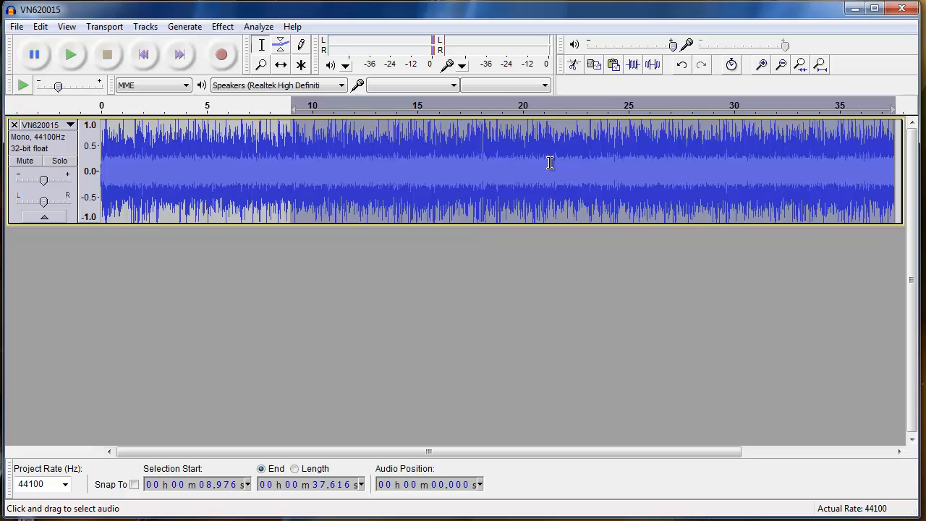
click(144, 29)
mouse_move(190, 45)
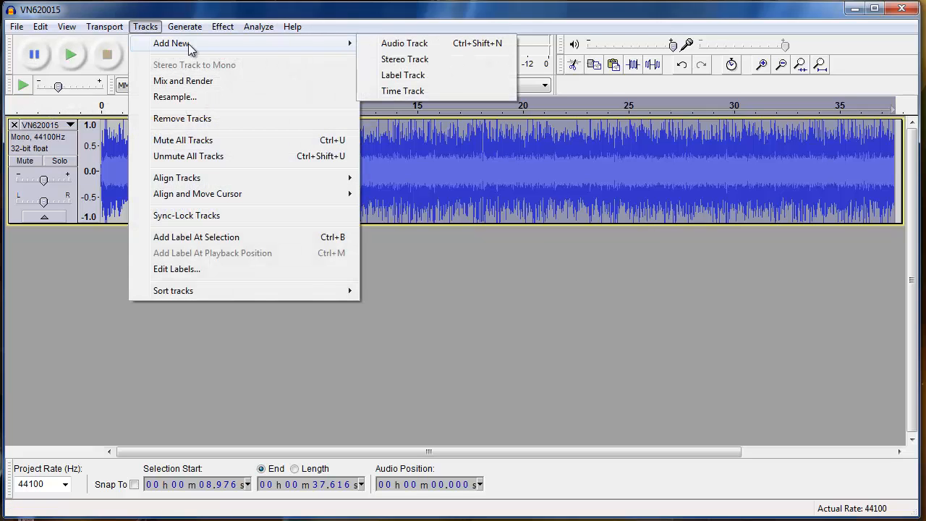
click(424, 43)
click(218, 268)
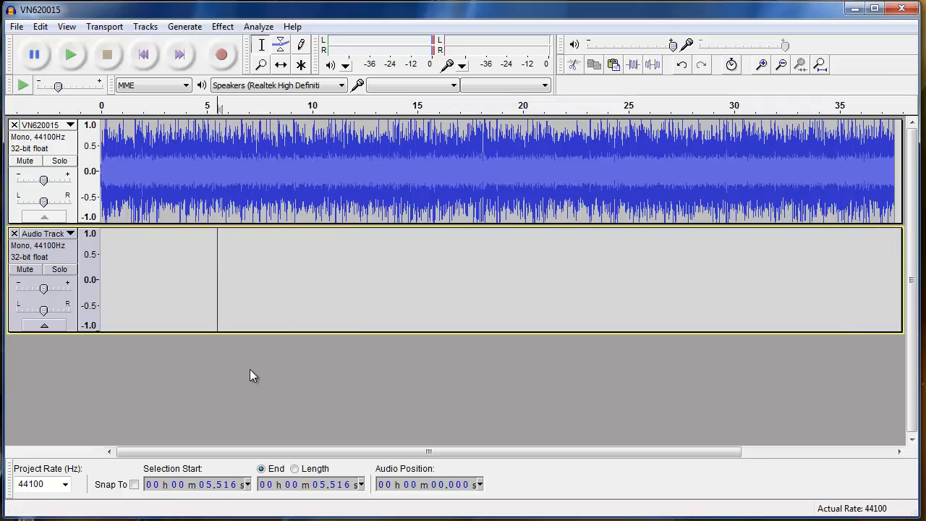
key(Home)
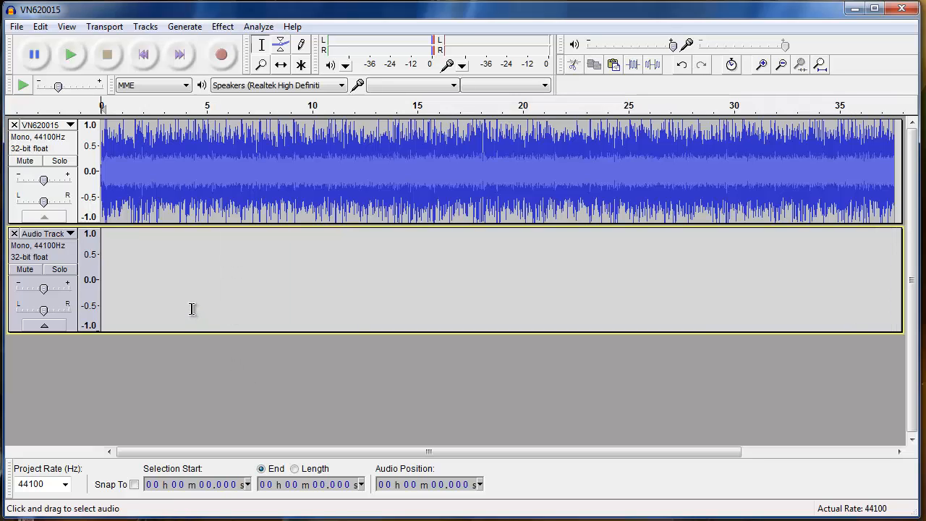
key(ctrl+v)
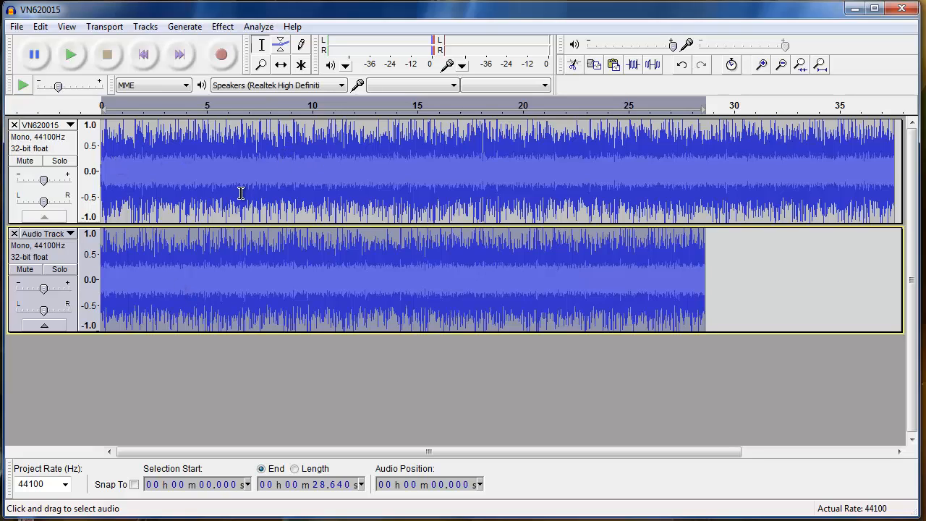
click(14, 124)
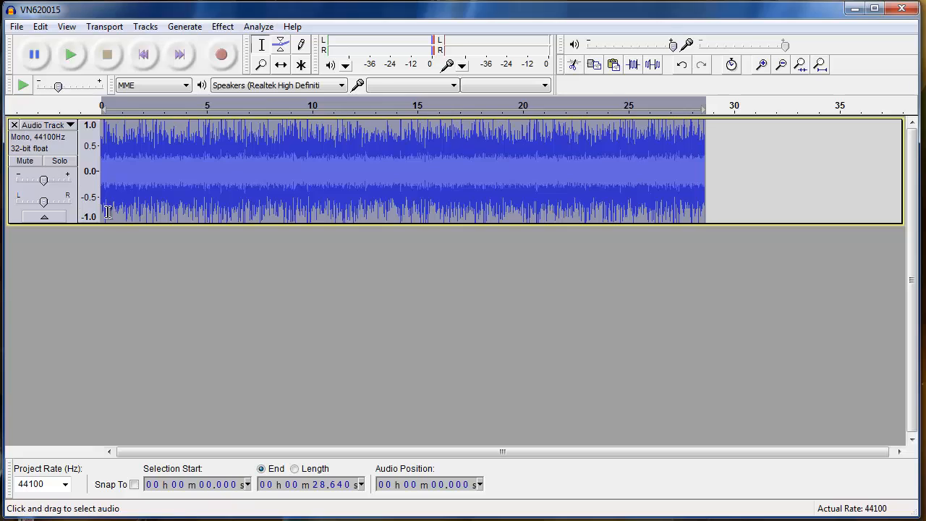
click(133, 211)
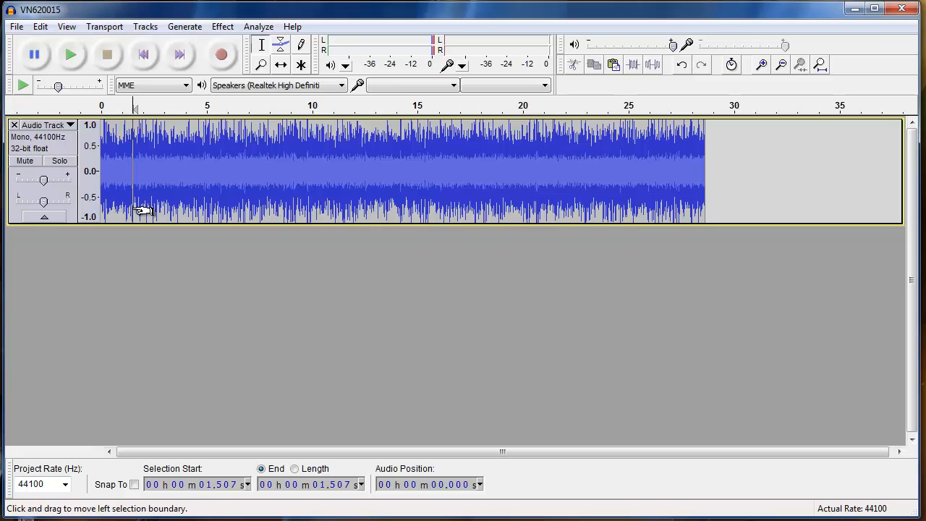
Open rabbit_girl_edited.wav from the Fair Audio folder, importing it as a copy of the file before editing.
click(16, 26)
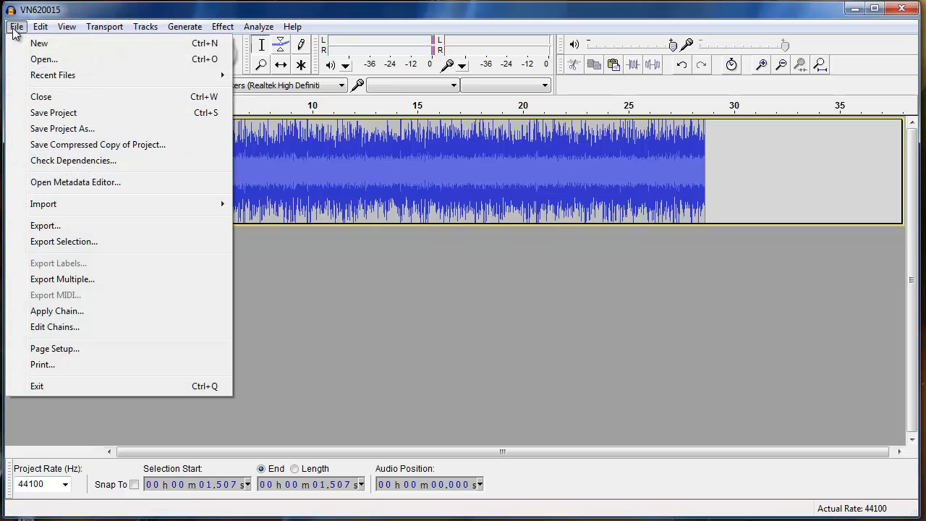
click(42, 59)
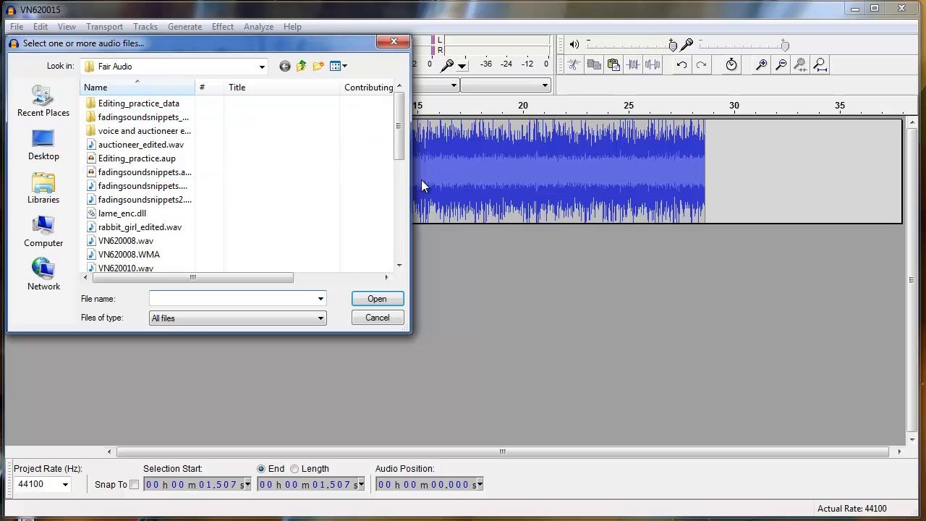
double_click(141, 227)
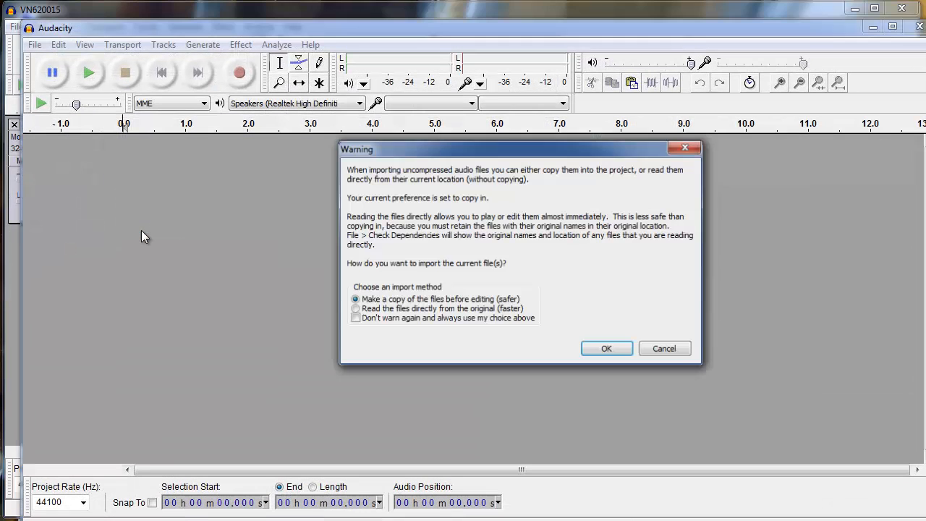
click(613, 351)
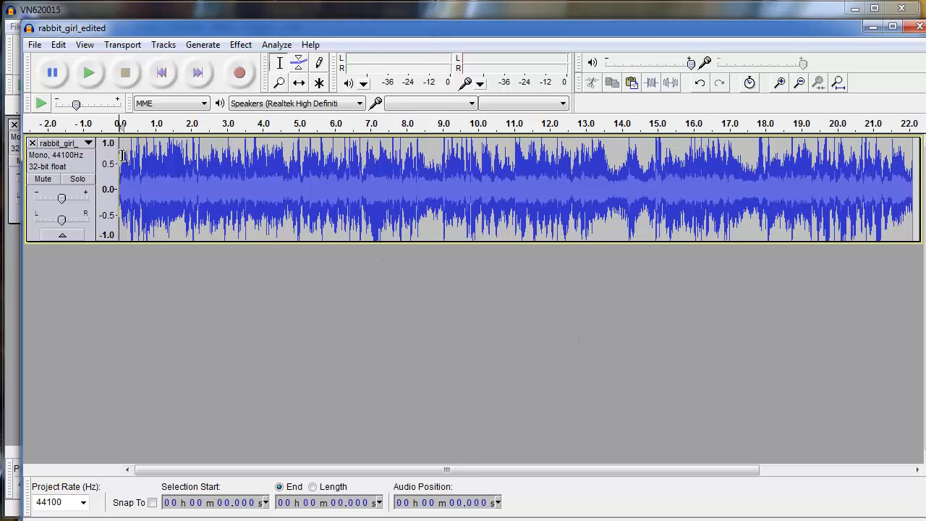
Copy the entire rabbit_girl_edited waveform, from 0 s to its end, and close that project window.
drag(120, 156, 442, 165)
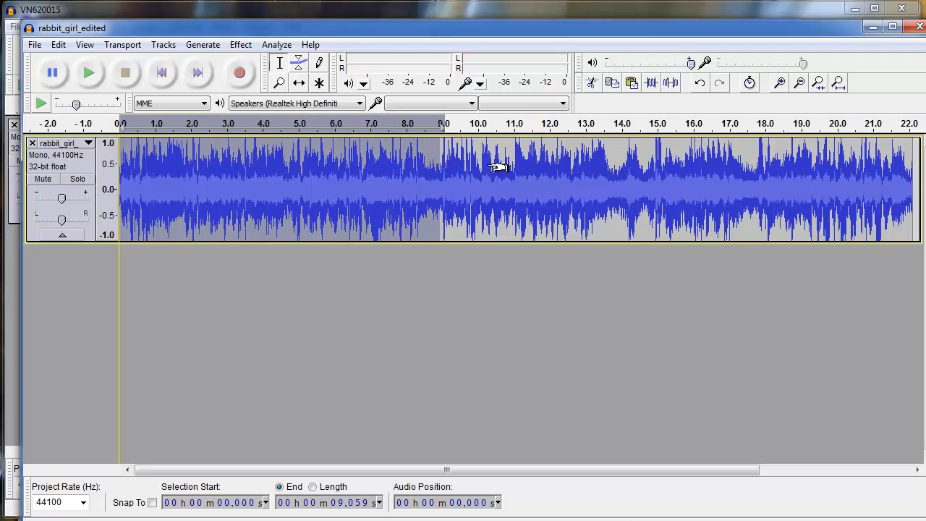
drag(499, 167, 917, 196)
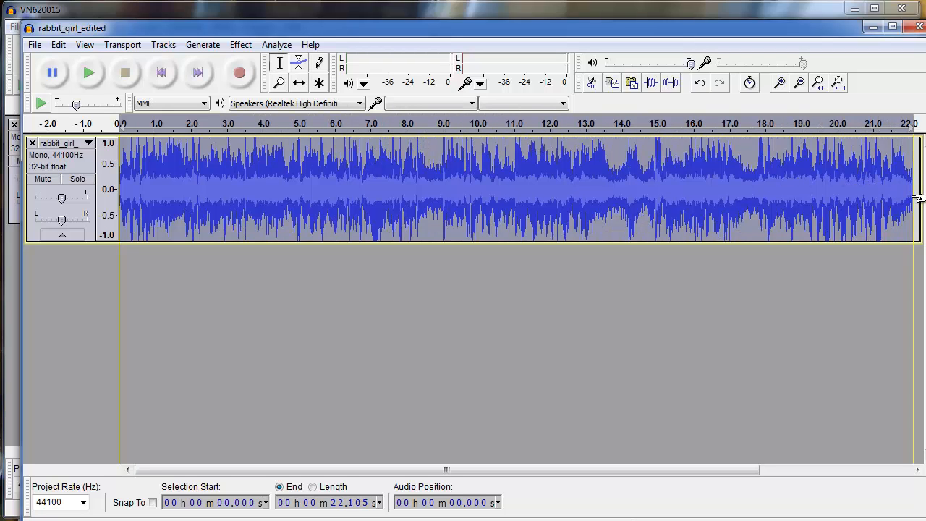
drag(917, 197, 916, 199)
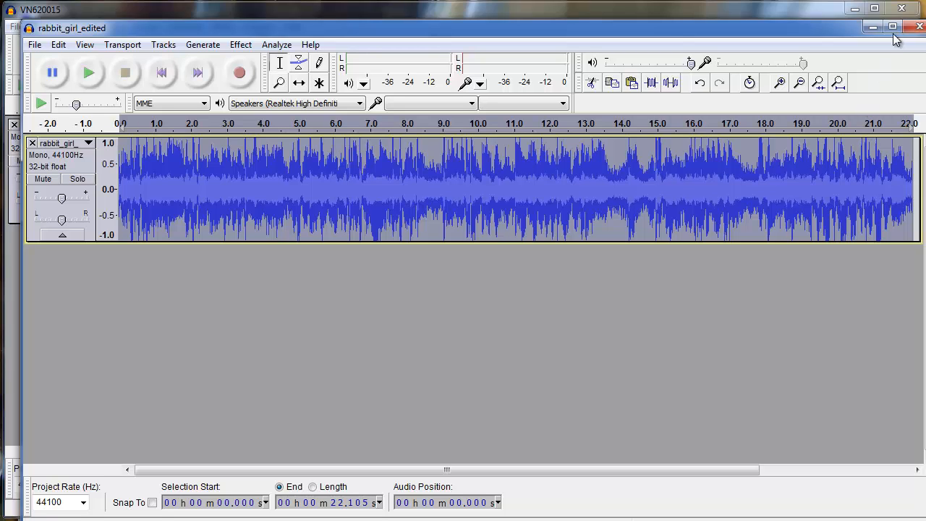
click(918, 27)
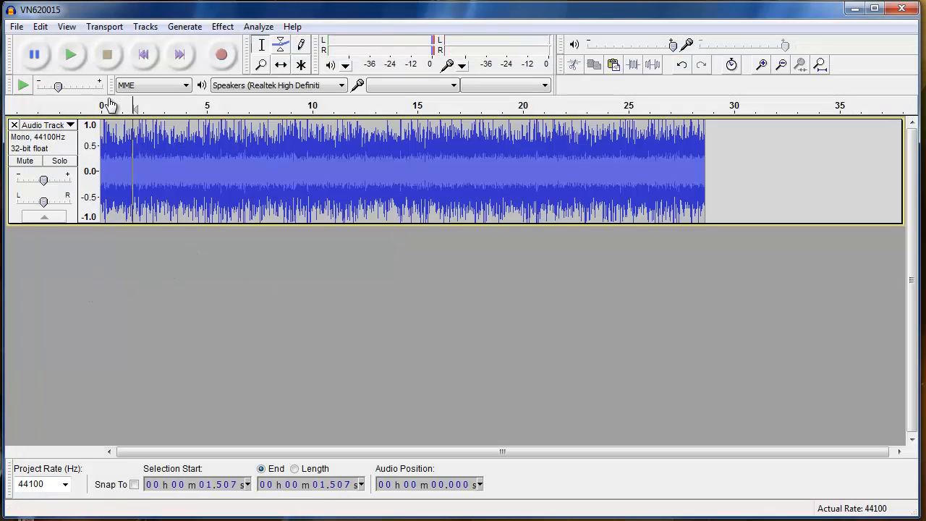
Add a second audio track to the VN620015 project and paste the copied rabbit_girl_edited audio at 0 s.
click(142, 27)
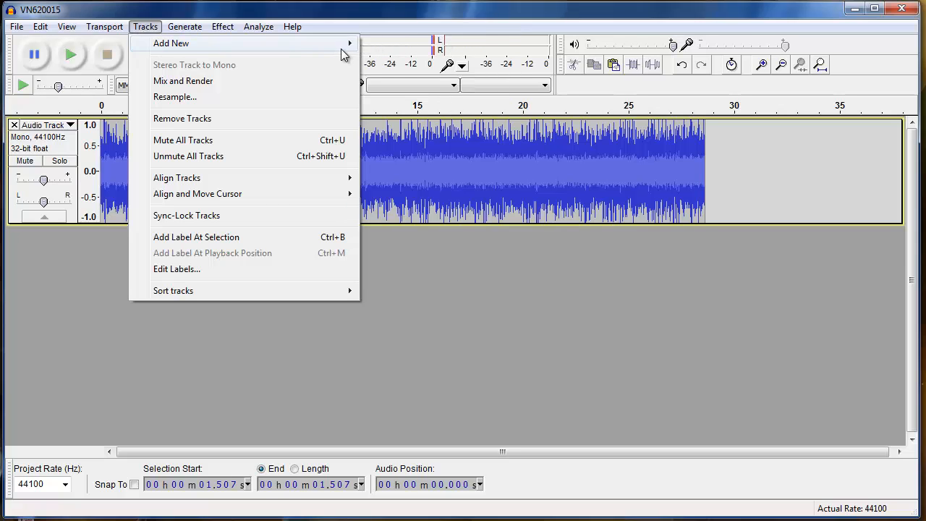
mouse_move(349, 50)
click(390, 44)
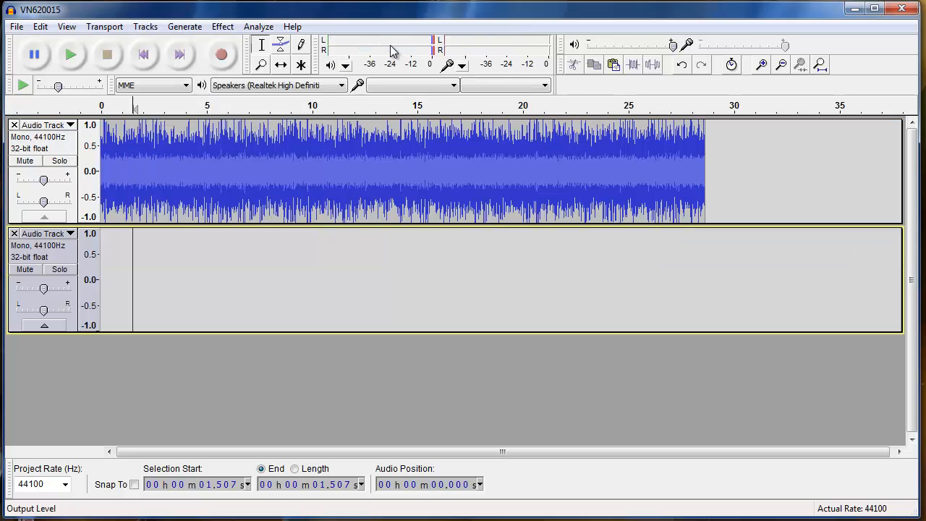
click(136, 264)
key(Home)
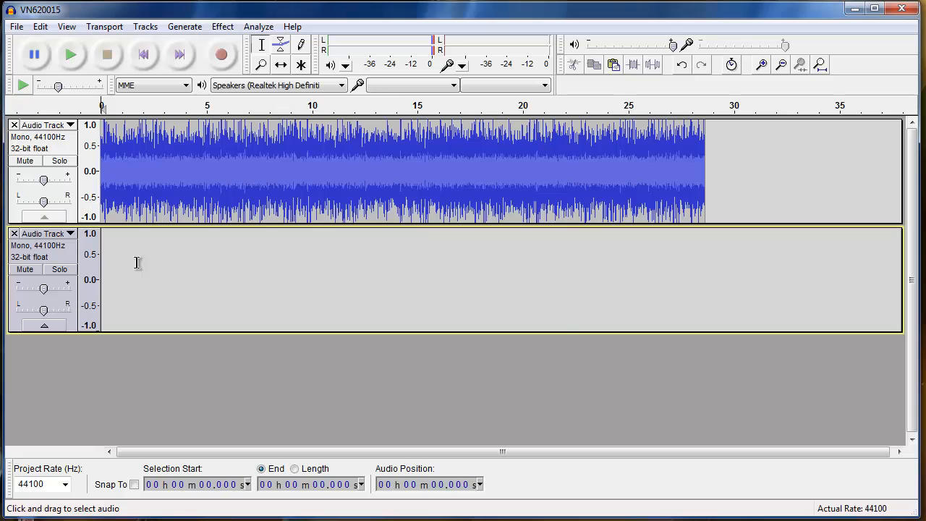
key(ctrl+v)
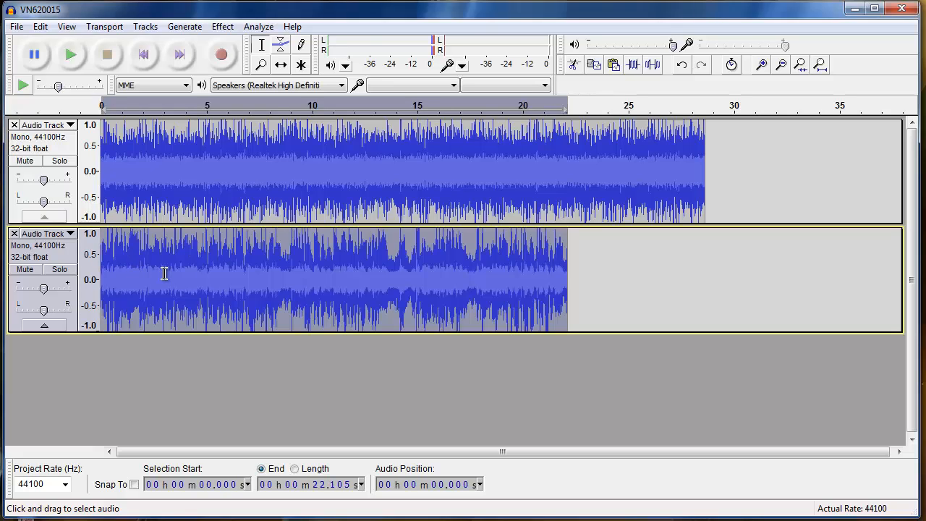
Mute the second track and play the first track by itself from the beginning, stopping after a few seconds.
click(27, 270)
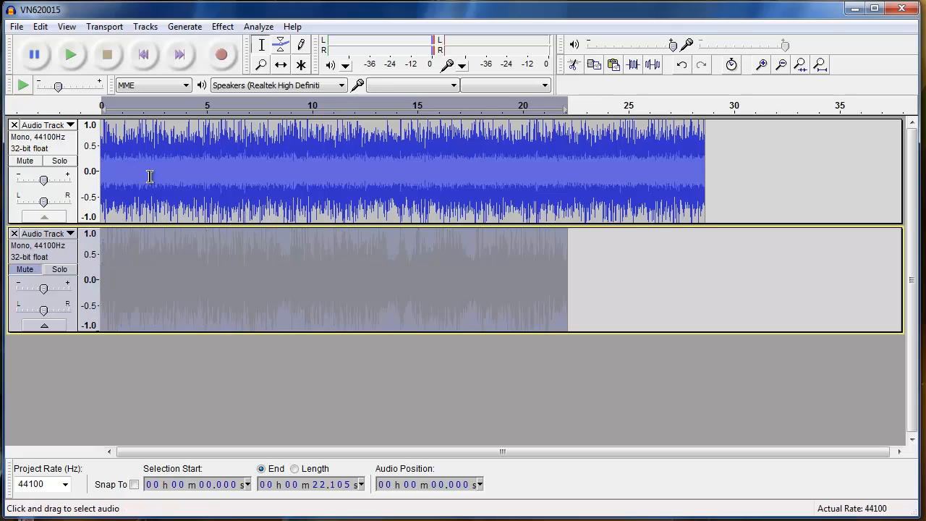
click(106, 152)
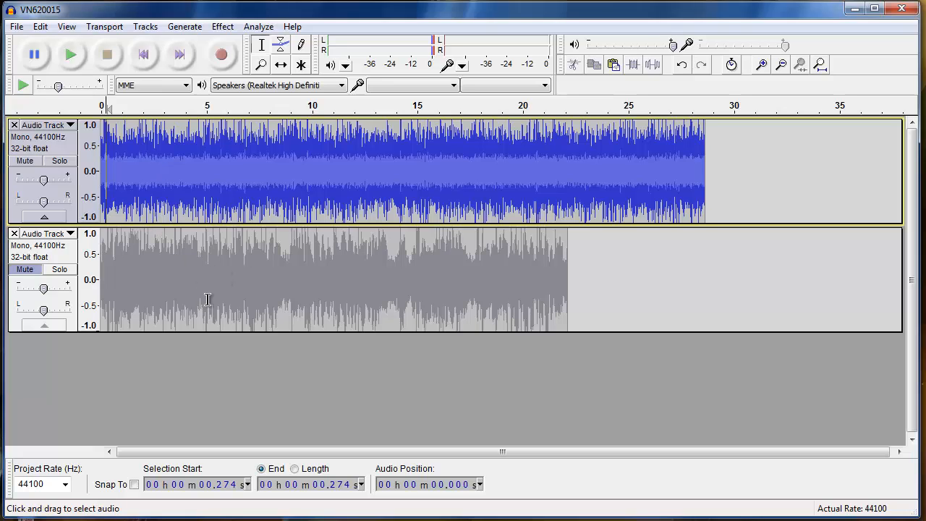
click(103, 136)
key(space)
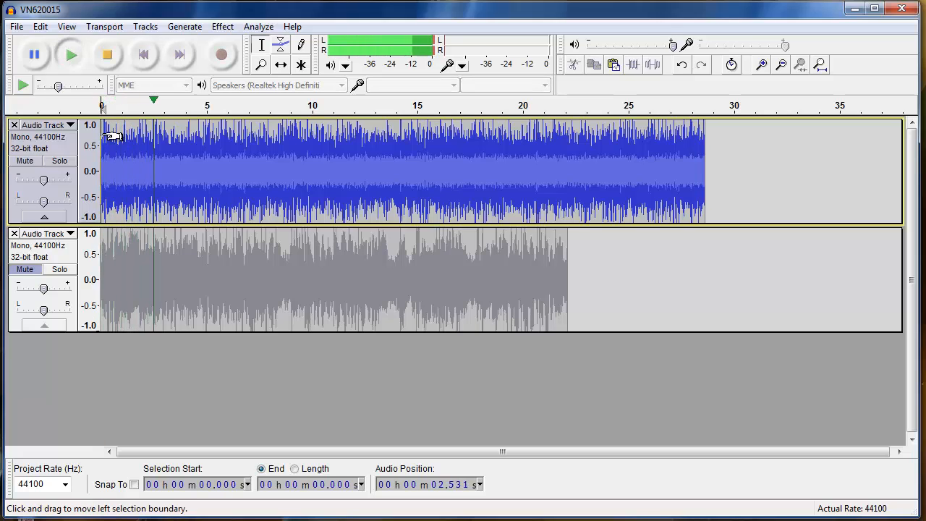
key(space)
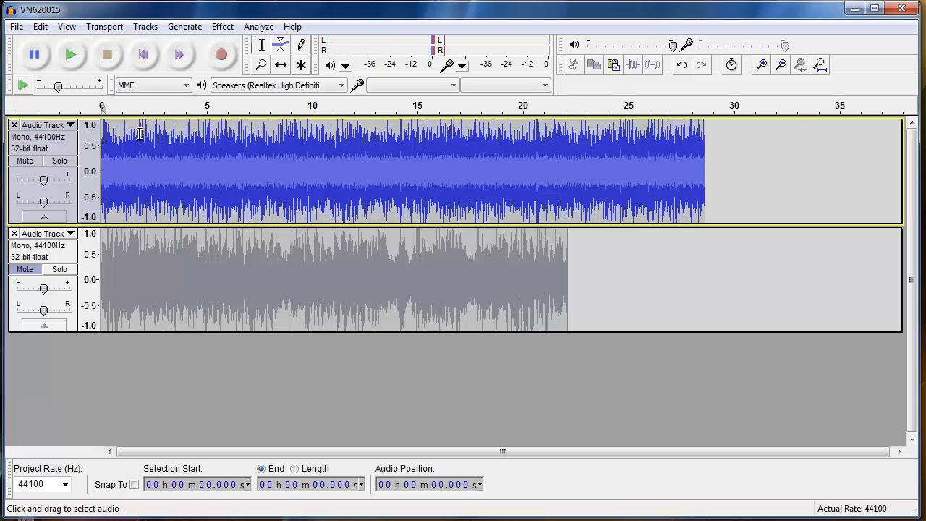
Shape the first track's volume envelope to drop from full level at about 4 s to roughly a third by about 5 s.
click(189, 128)
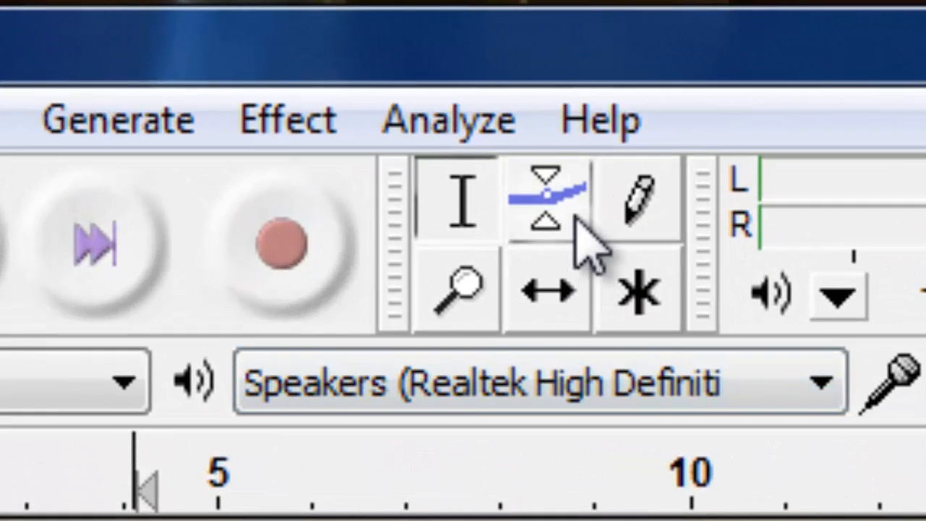
click(571, 232)
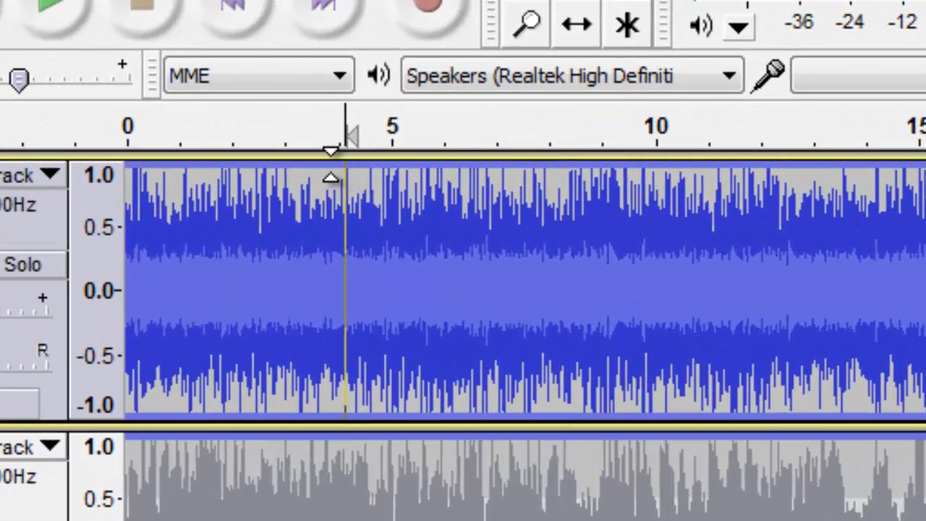
click(331, 165)
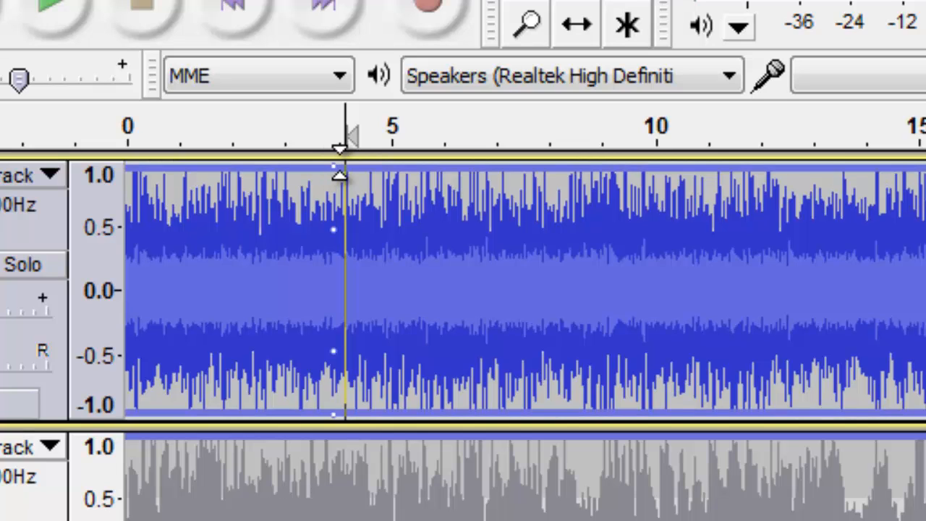
click(369, 180)
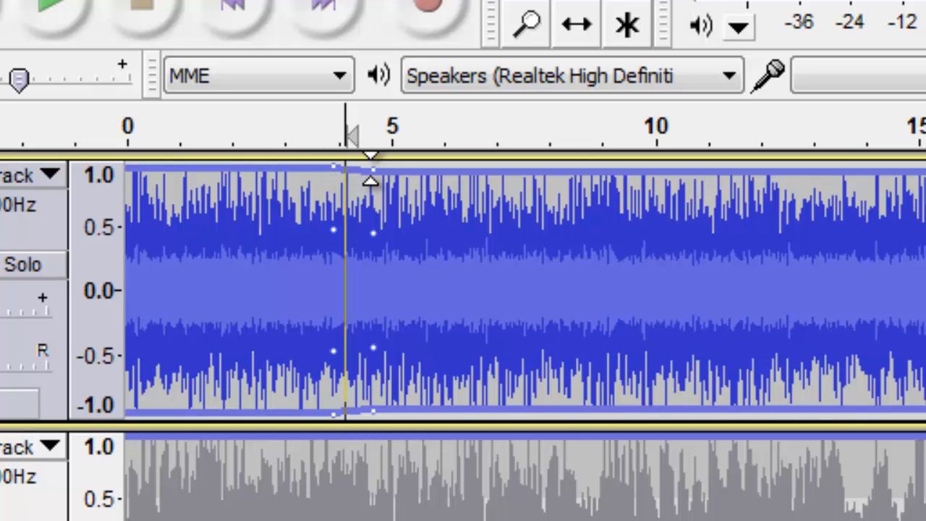
drag(334, 166, 408, 246)
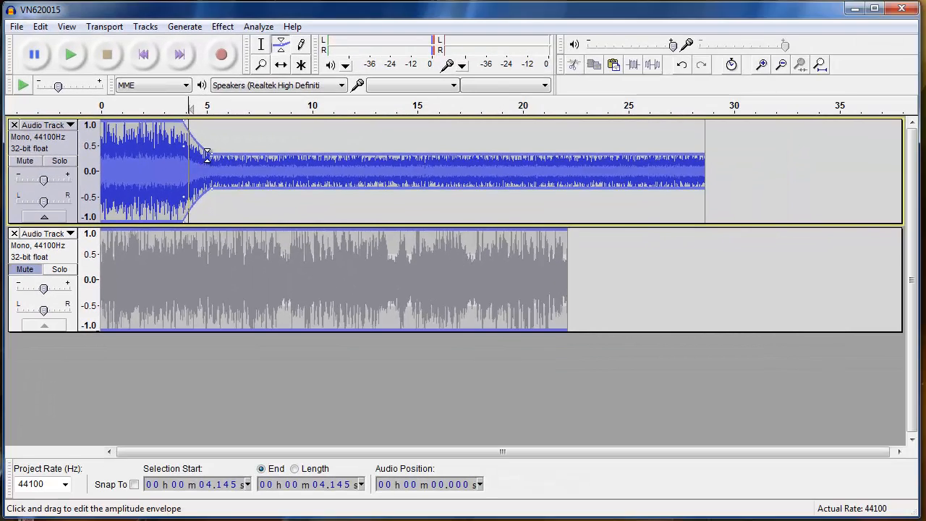
Play the first track from about 1.4 s through the volume drop, and stop playback.
click(261, 45)
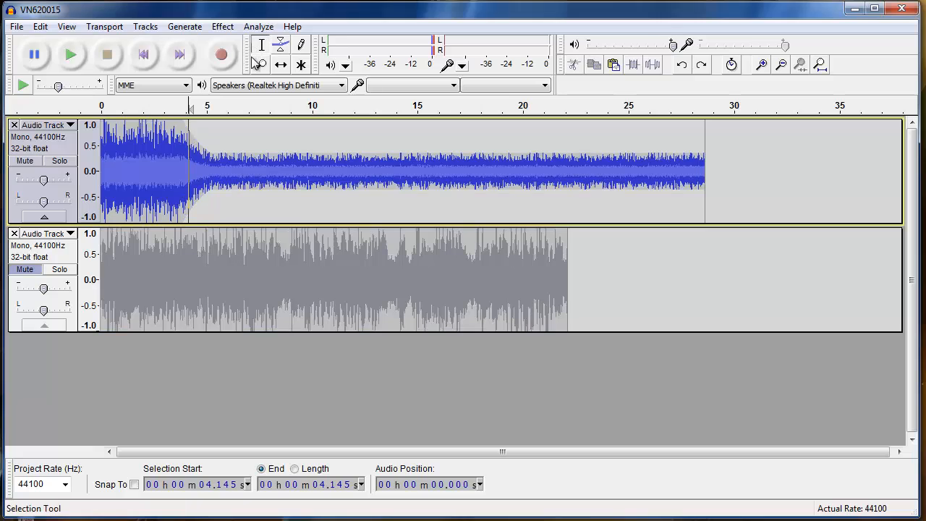
click(131, 123)
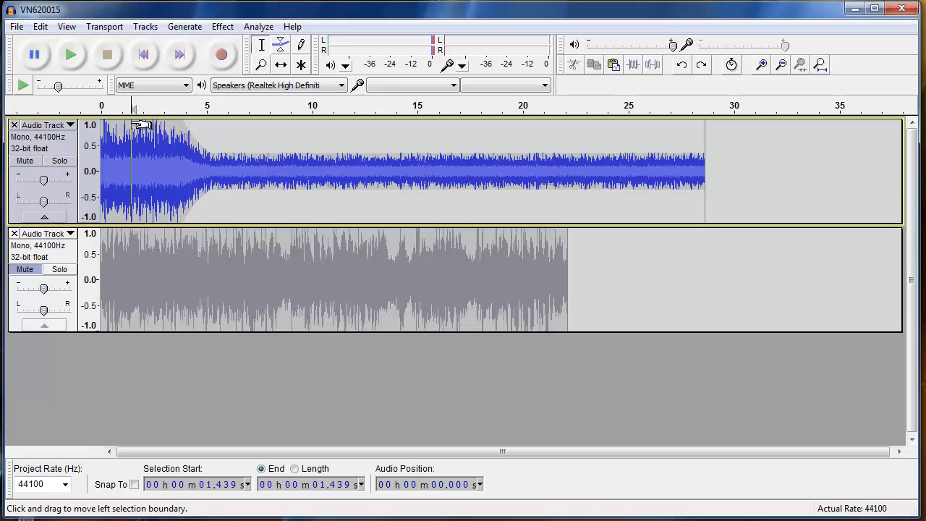
key(space)
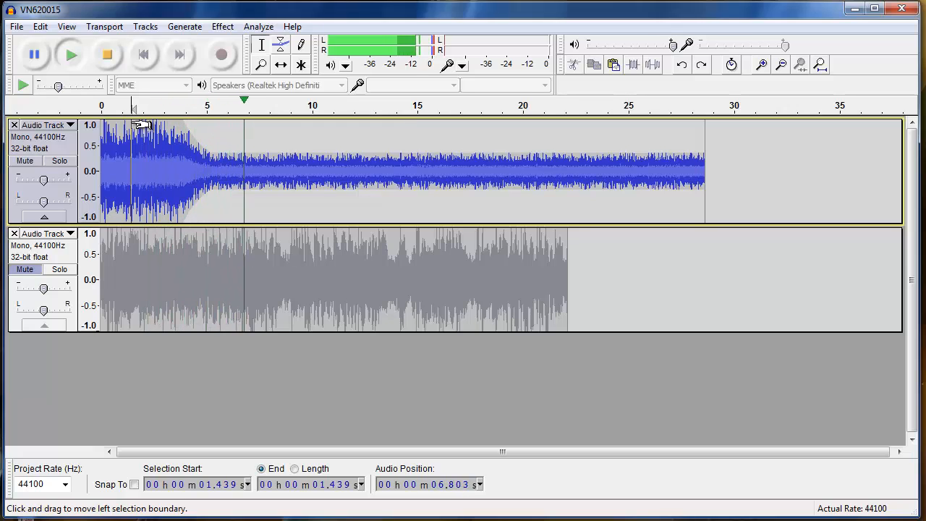
key(space)
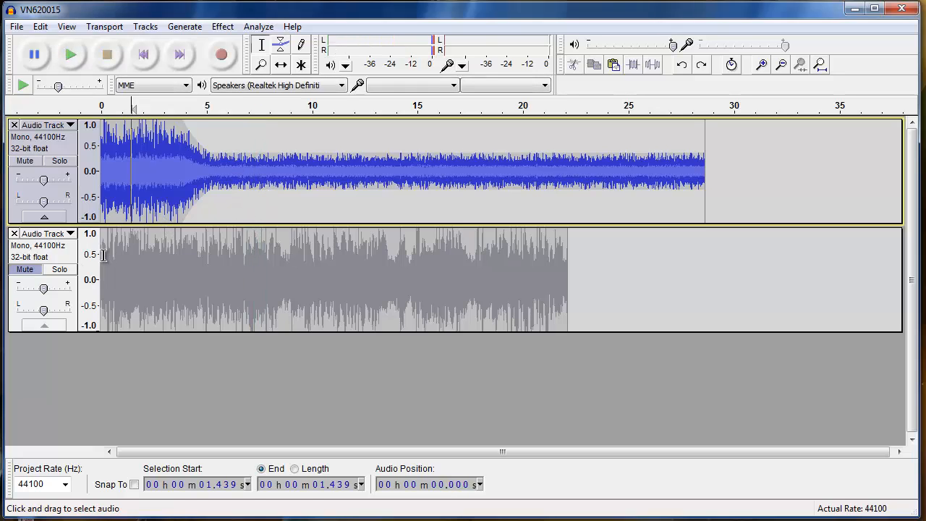
Unmute the second track and play both tracks together from the beginning, stopping after a few seconds.
click(27, 269)
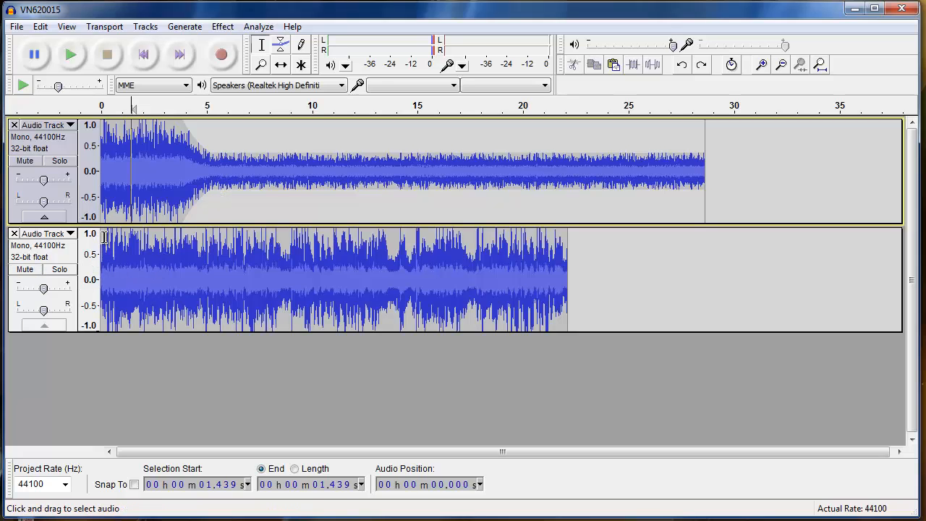
key(Home)
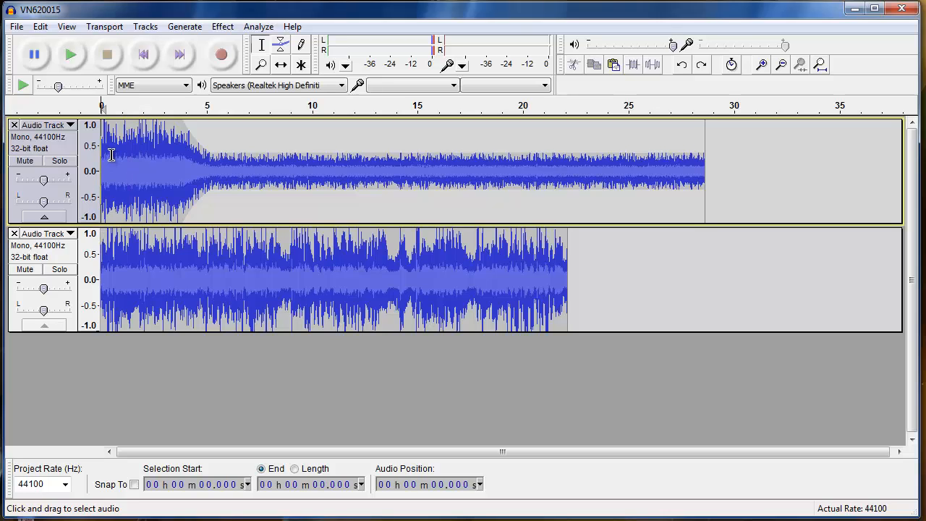
key(space)
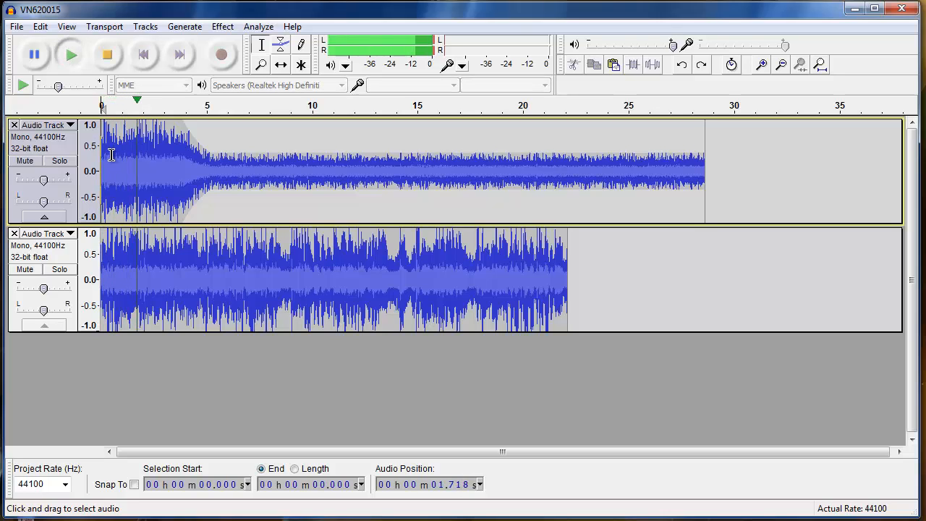
key(space)
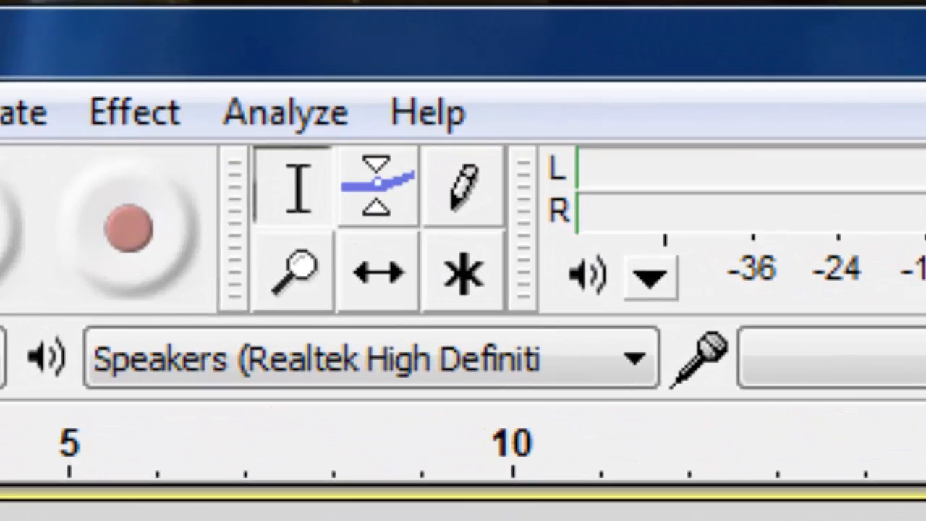
Time-shift the second track's clip to start at about 4.8 s, and play the mix from the beginning.
click(402, 273)
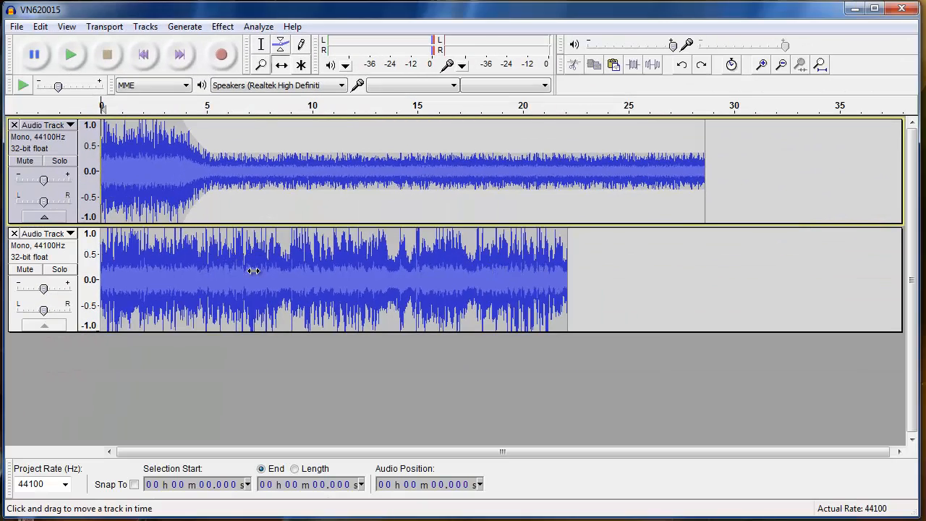
drag(210, 279, 312, 288)
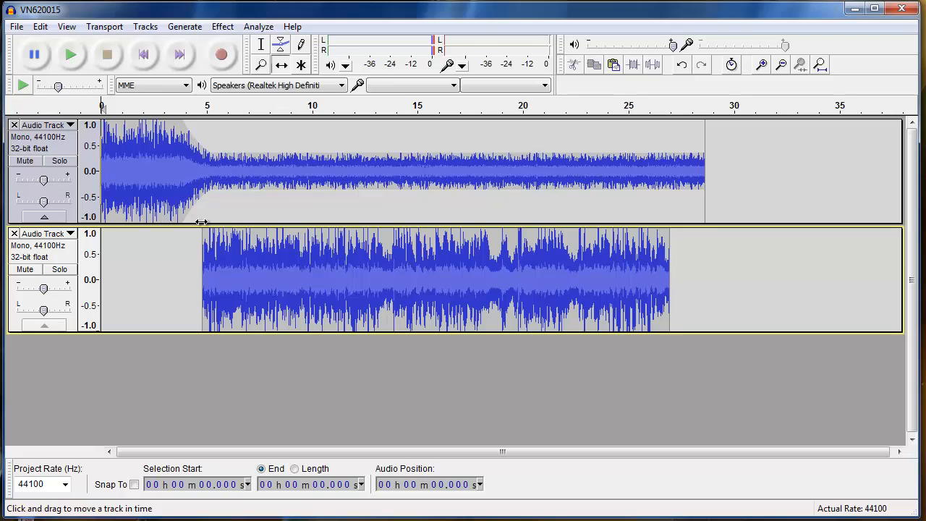
click(259, 47)
click(108, 238)
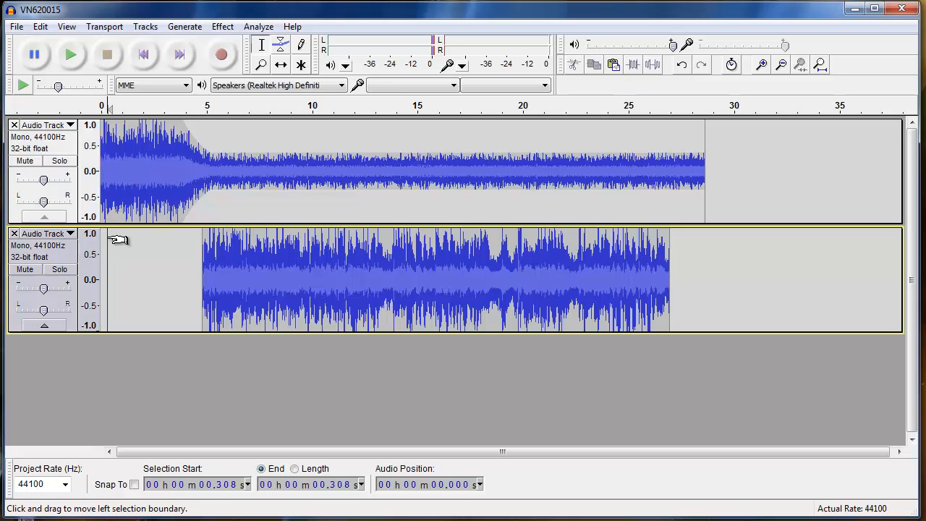
key(Home)
key(space)
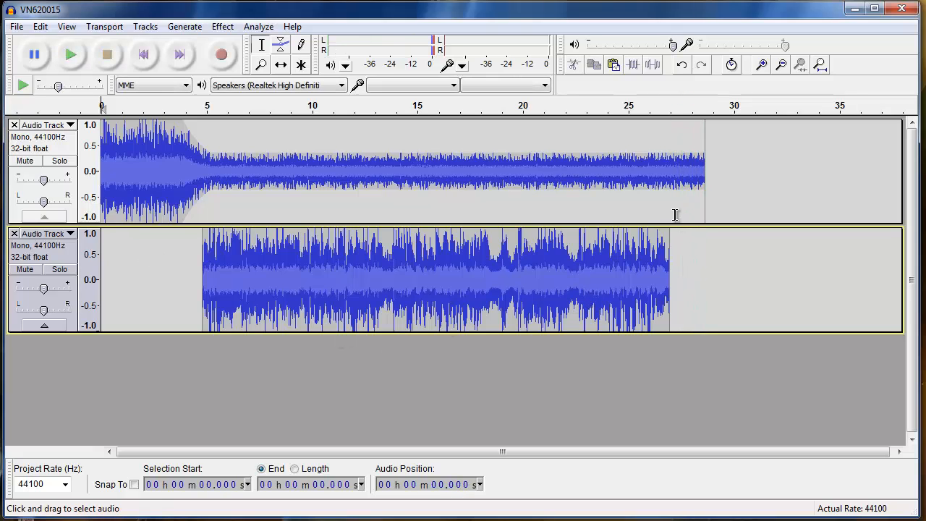
Raise the first track's volume envelope back to full between about 26.5 s and 27.5 s, and place the cursor near 20.8 s.
click(280, 47)
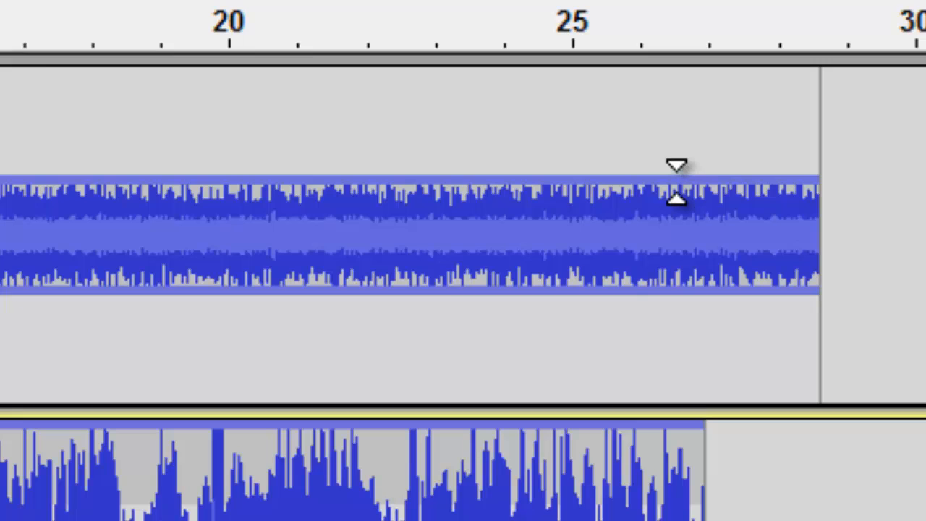
click(678, 182)
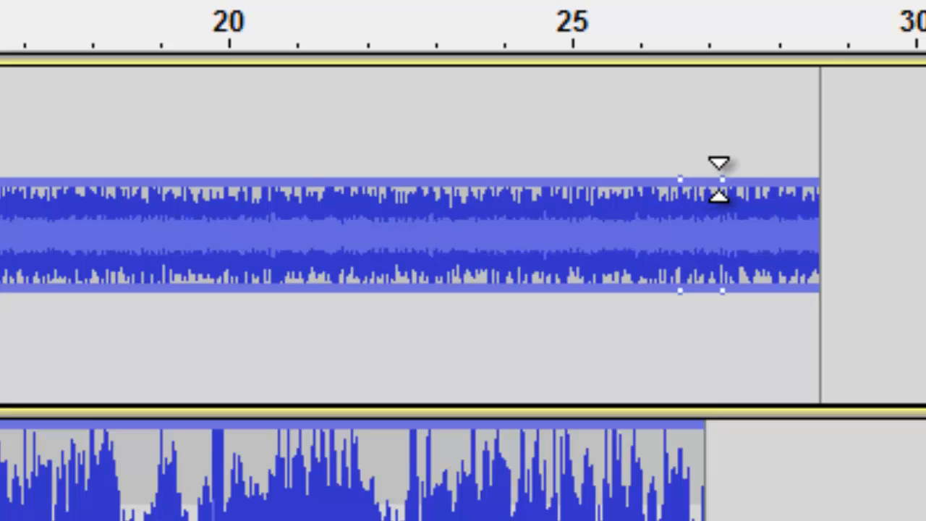
drag(725, 178, 747, 67)
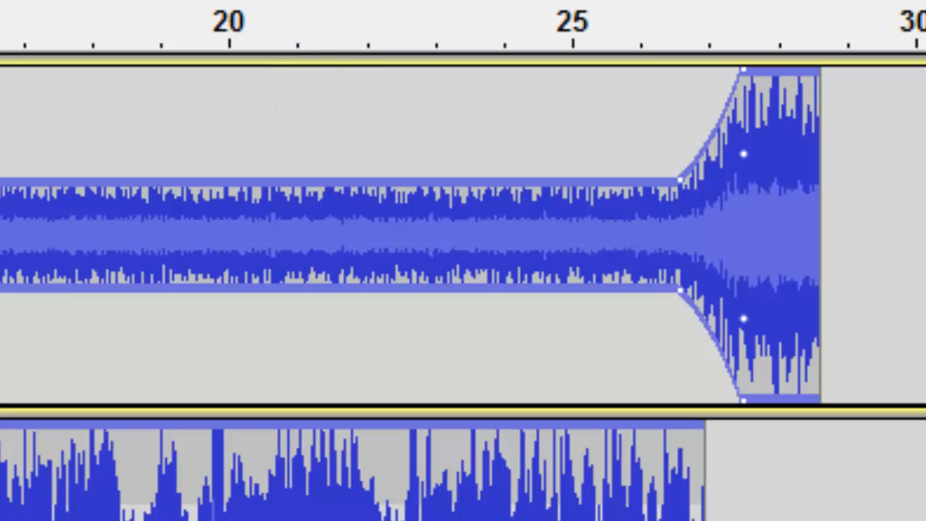
key(F1)
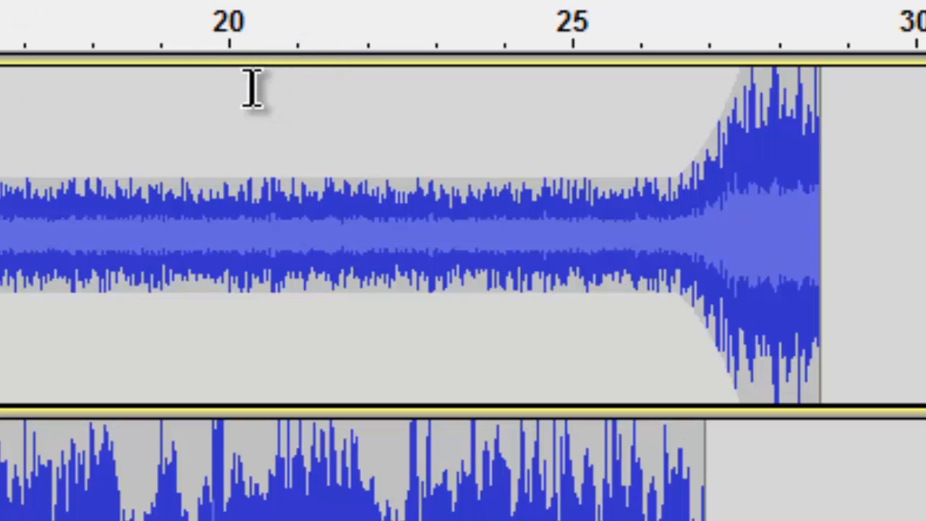
click(286, 128)
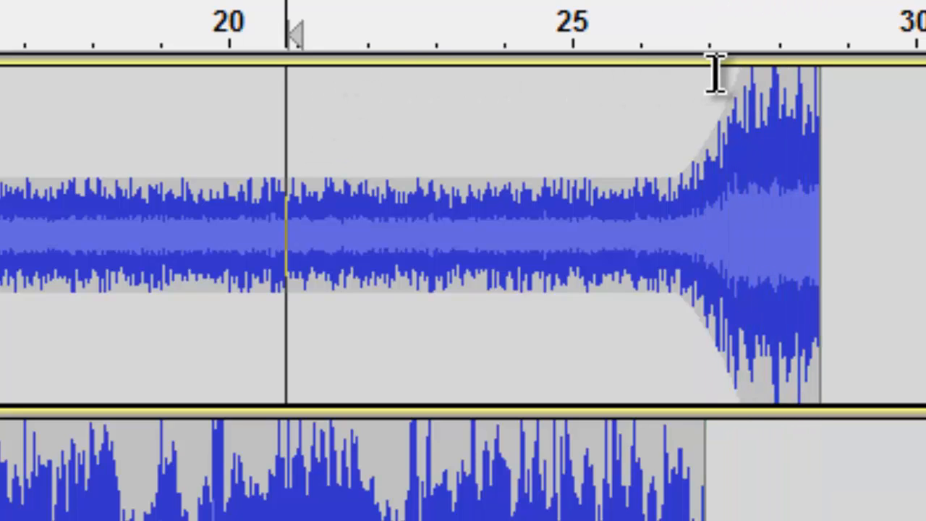
Fade the first track's envelope from full at about 28.1 s to near silence at its end, and place the cursor at about 20.2 s.
key(F2)
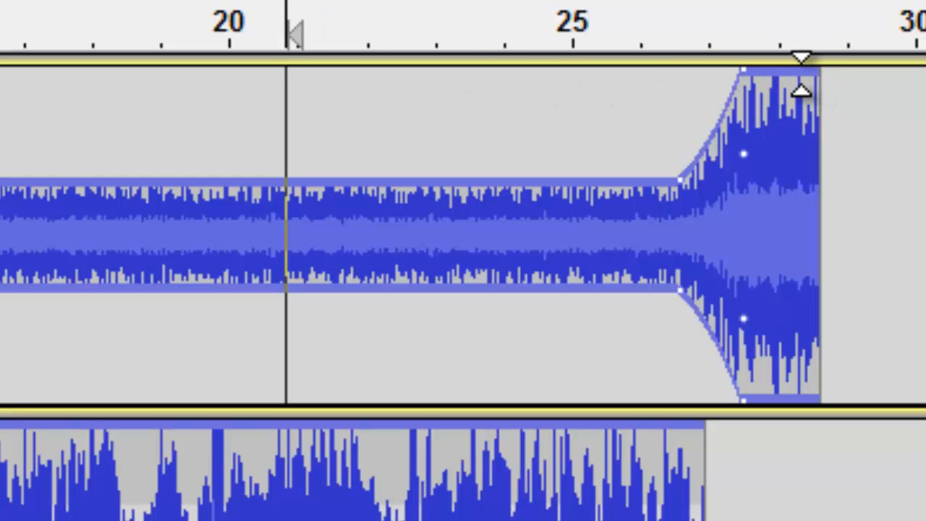
click(795, 86)
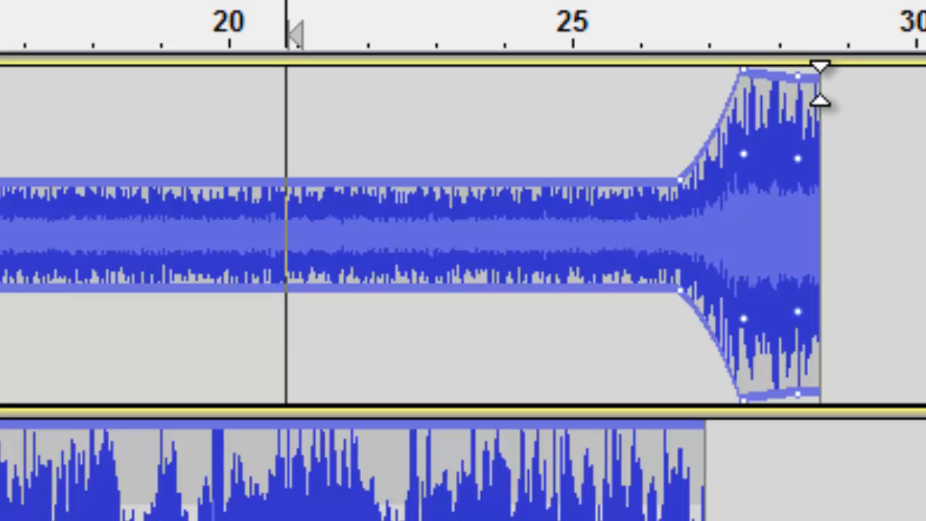
drag(817, 80, 835, 220)
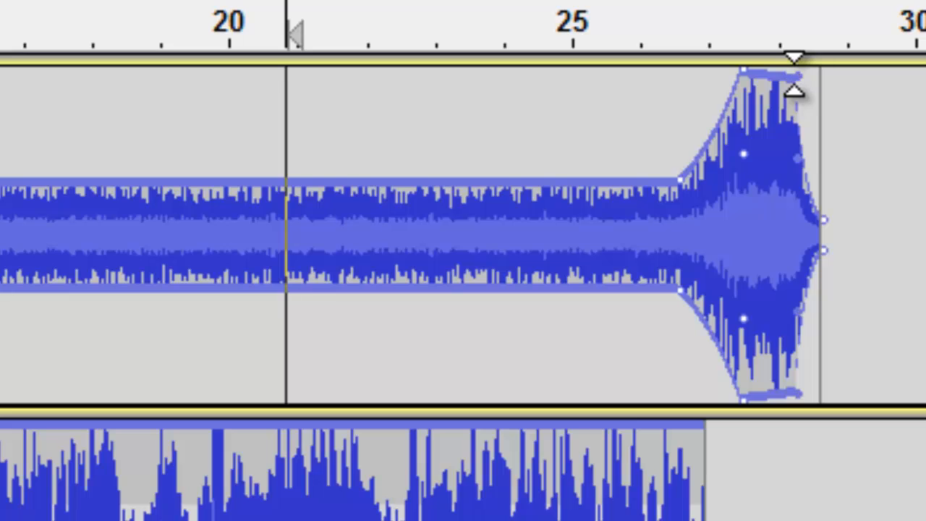
mouse_move(794, 73)
mouse_down()
mouse_move(787, 66)
mouse_move(782, 81)
mouse_up()
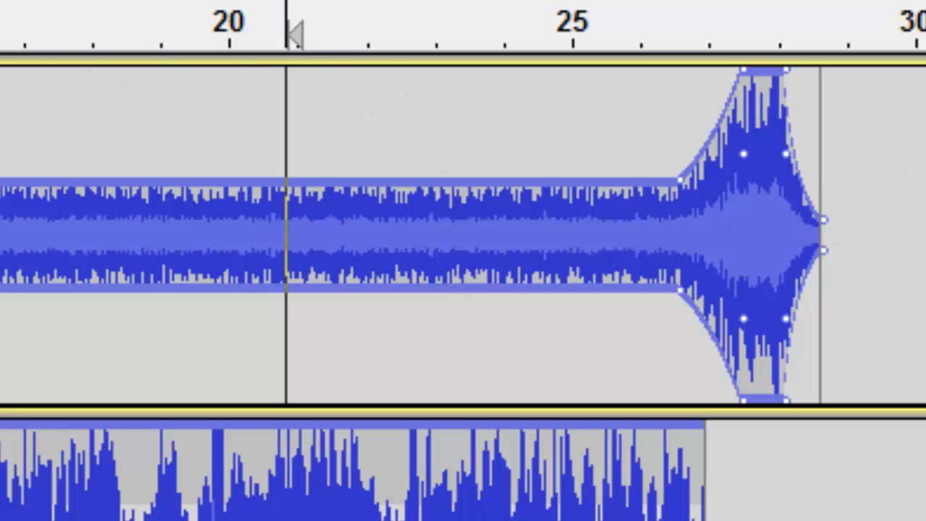
key(F1)
click(245, 103)
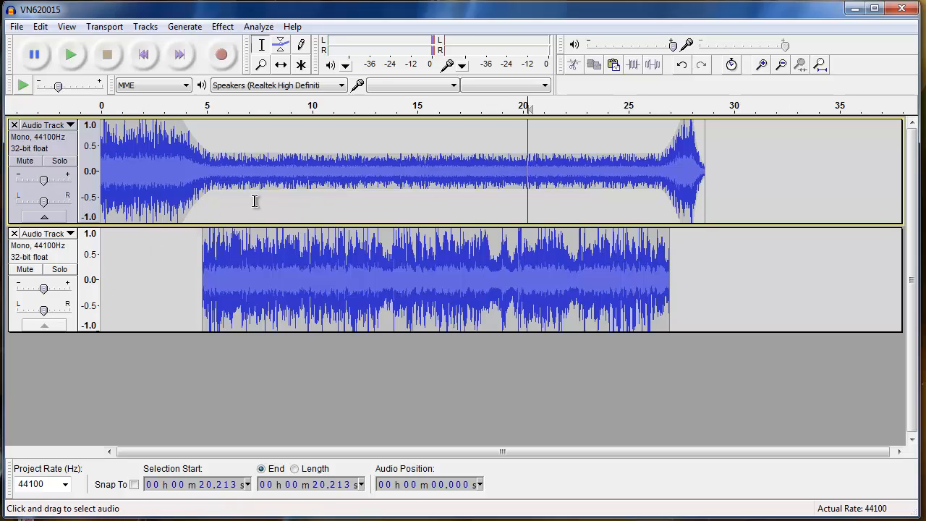
Start exporting the mixed project as an audio file.
click(16, 27)
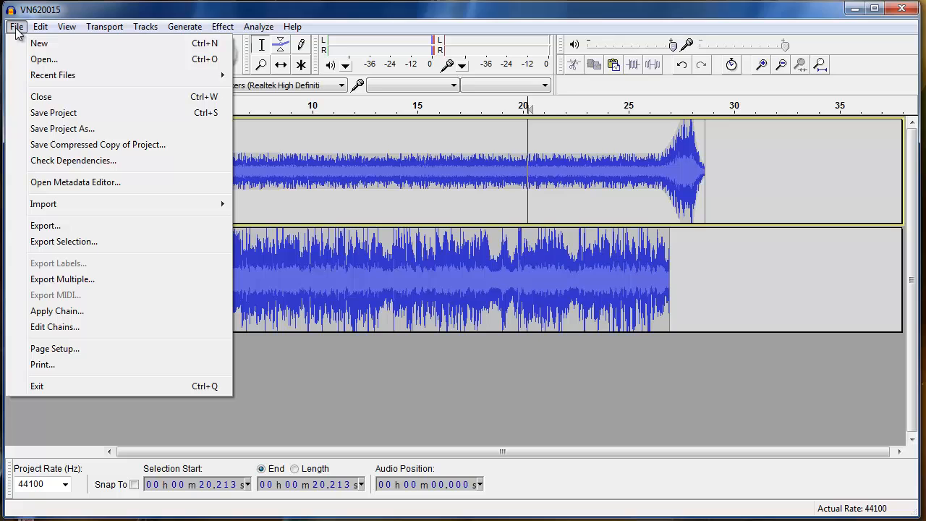
click(52, 224)
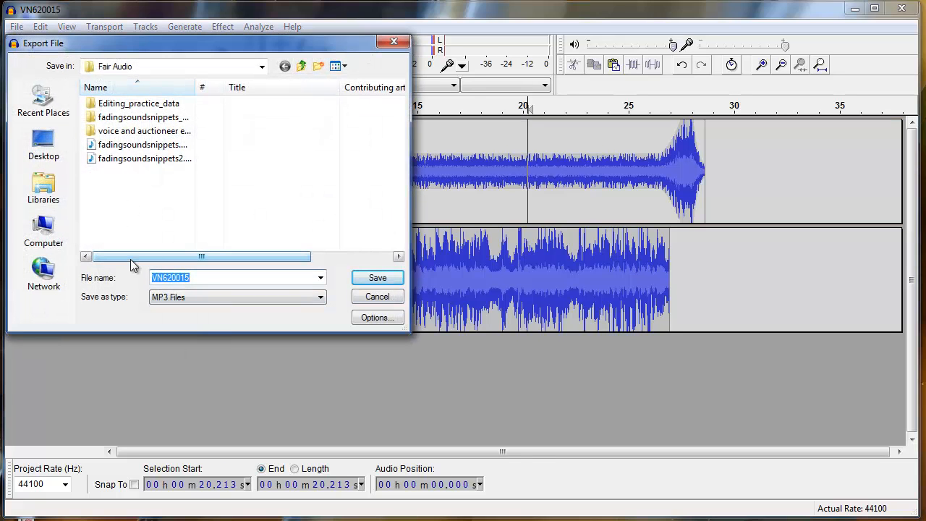